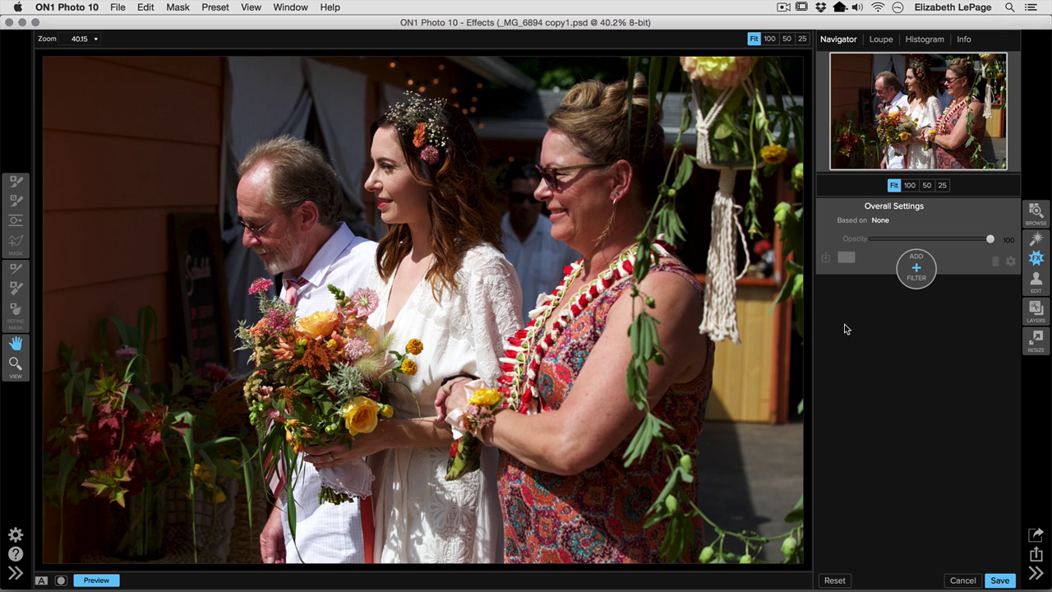
Step: Apply the HDR Look filter with its Natural preset (Compression 100, Detail 20, Vibrance 10)
left_click(916, 267)
left_click(865, 433)
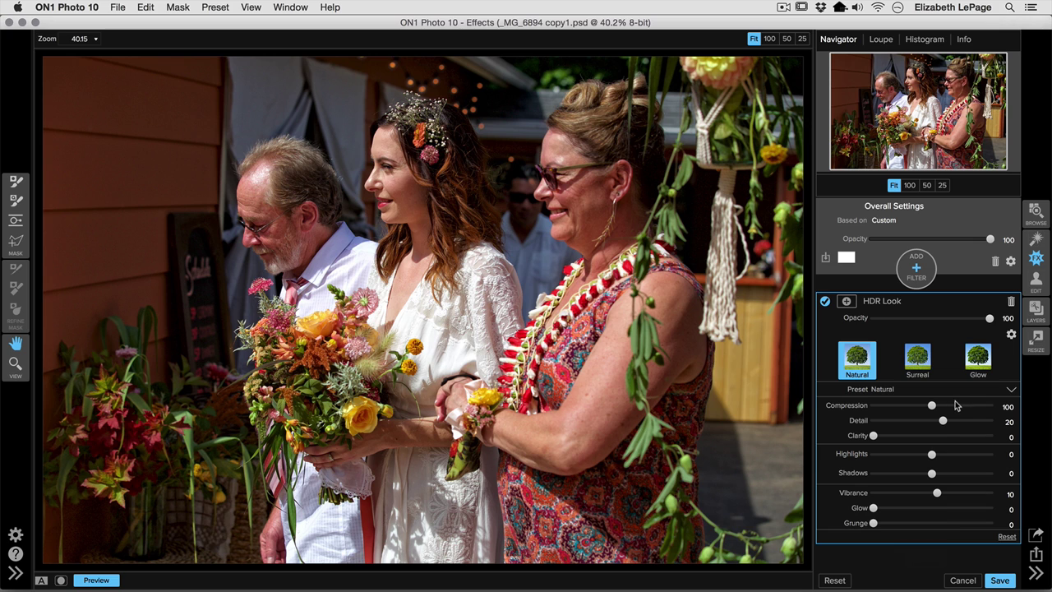
Step: Set the HDR Look Compression to 107 and Highlights to -41
left_click(874, 406)
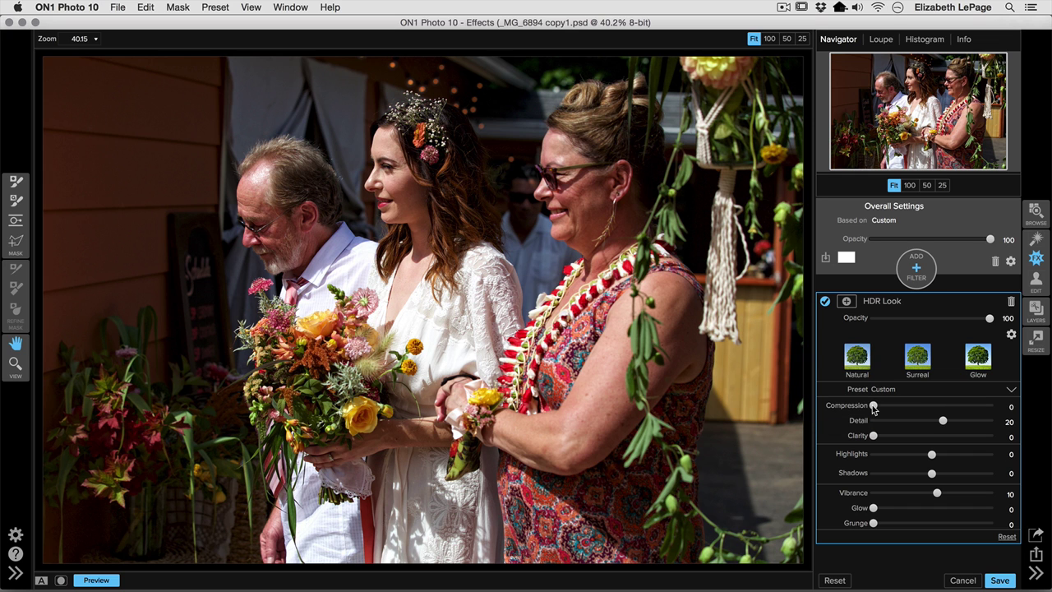
left_click_drag(874, 406, 934, 406)
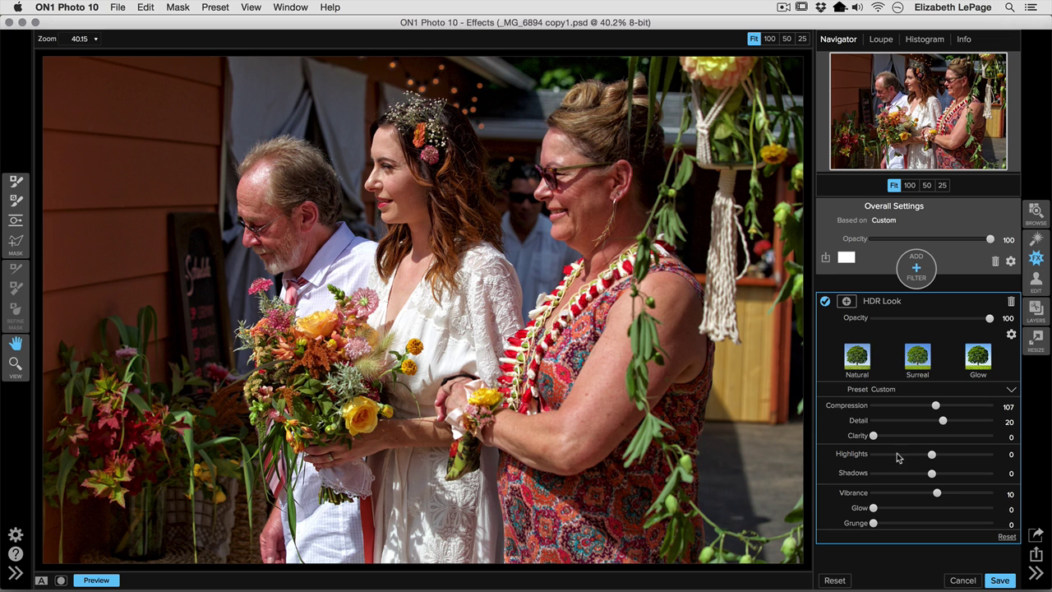
left_click_drag(933, 457, 909, 461)
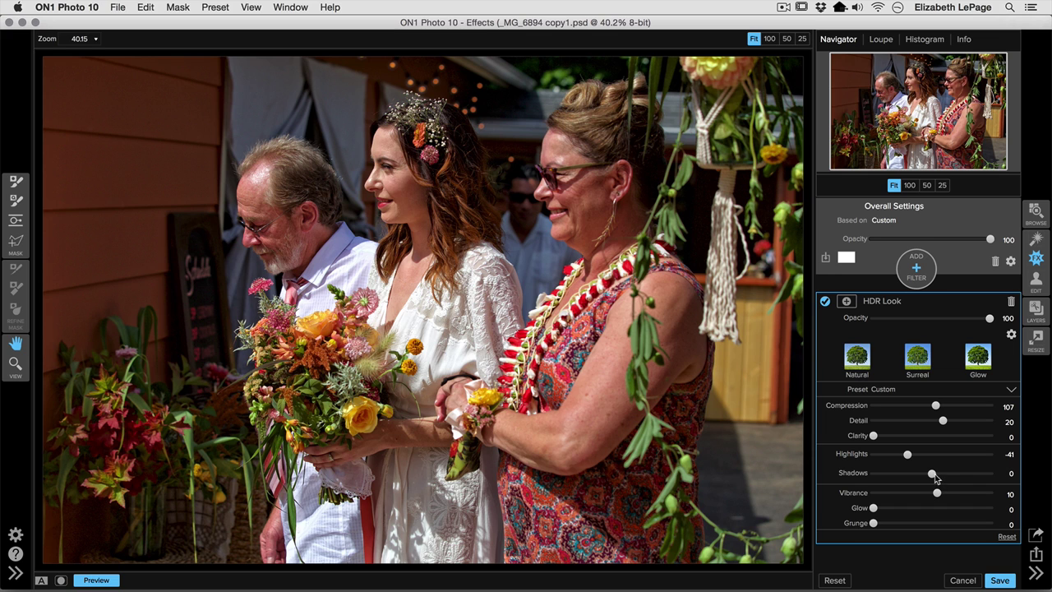
Step: Adjust the HDR Look sliders: Shadows 28, Vibrance -1 and Detail 4
left_click_drag(931, 472, 948, 473)
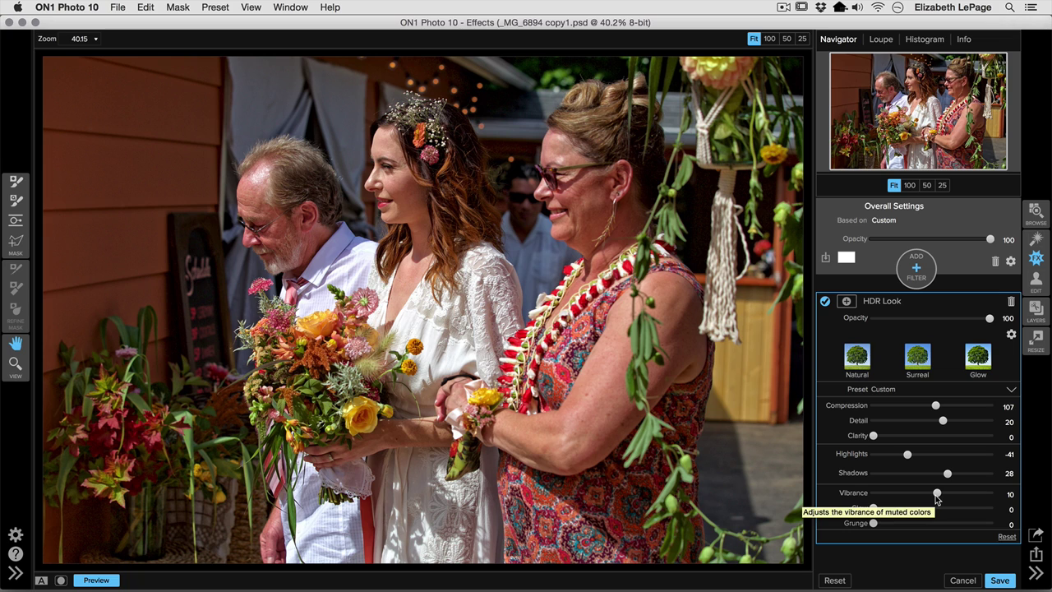
left_click_drag(937, 497, 933, 495)
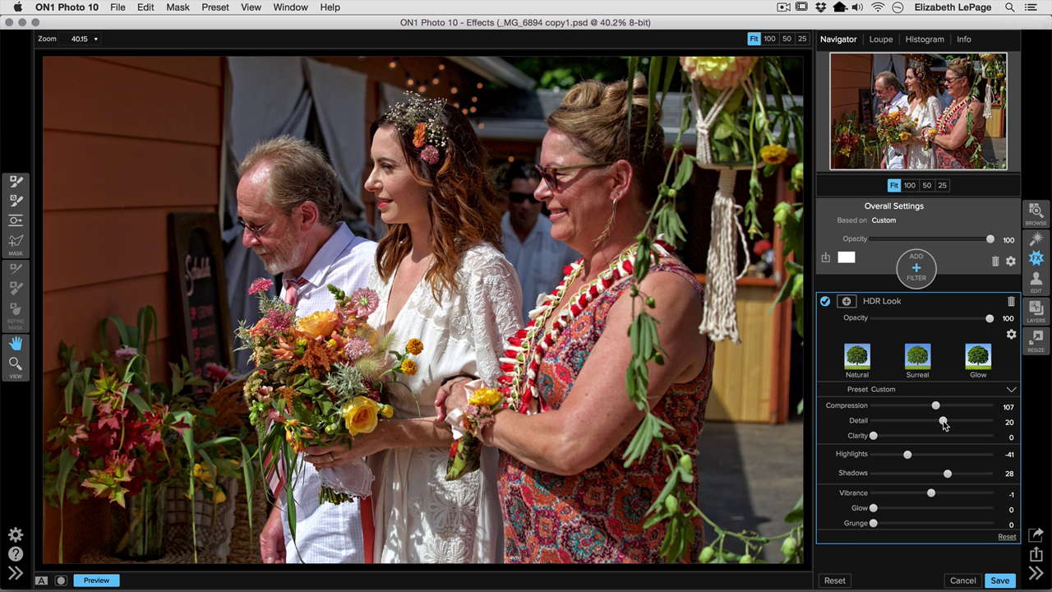
left_click_drag(945, 425, 935, 425)
Step: Add an inverted mask to the HDR Look filter, hiding the effect everywhere
left_click(846, 301)
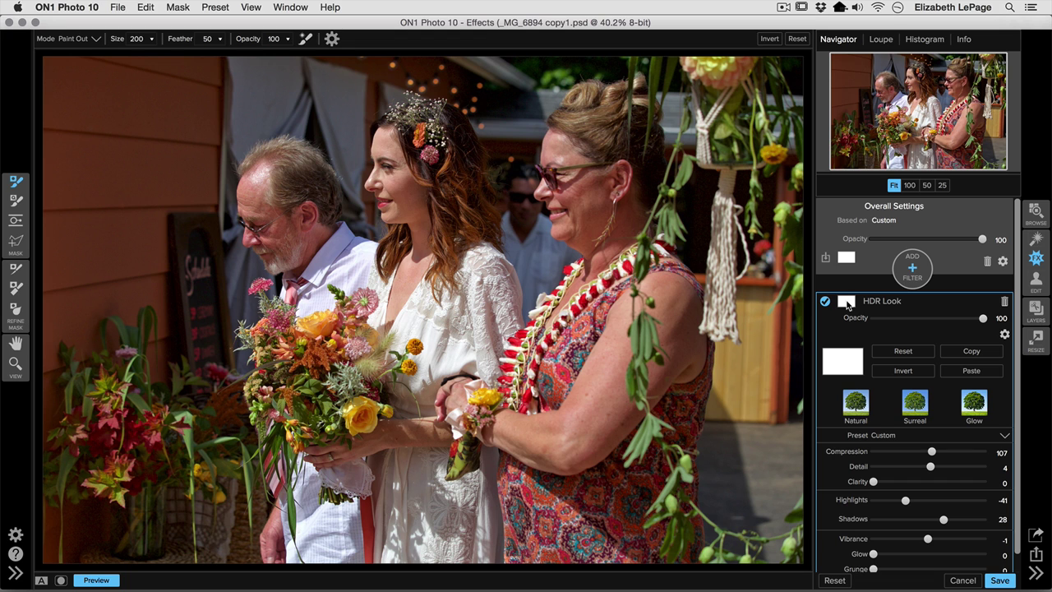
left_click(896, 374)
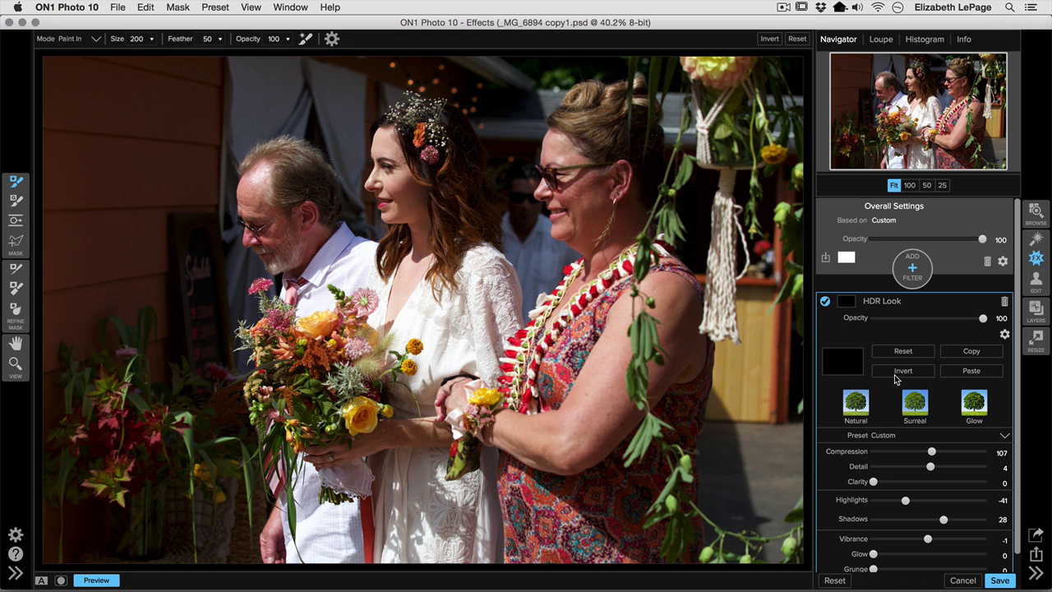
scroll(888, 378, "down", 1)
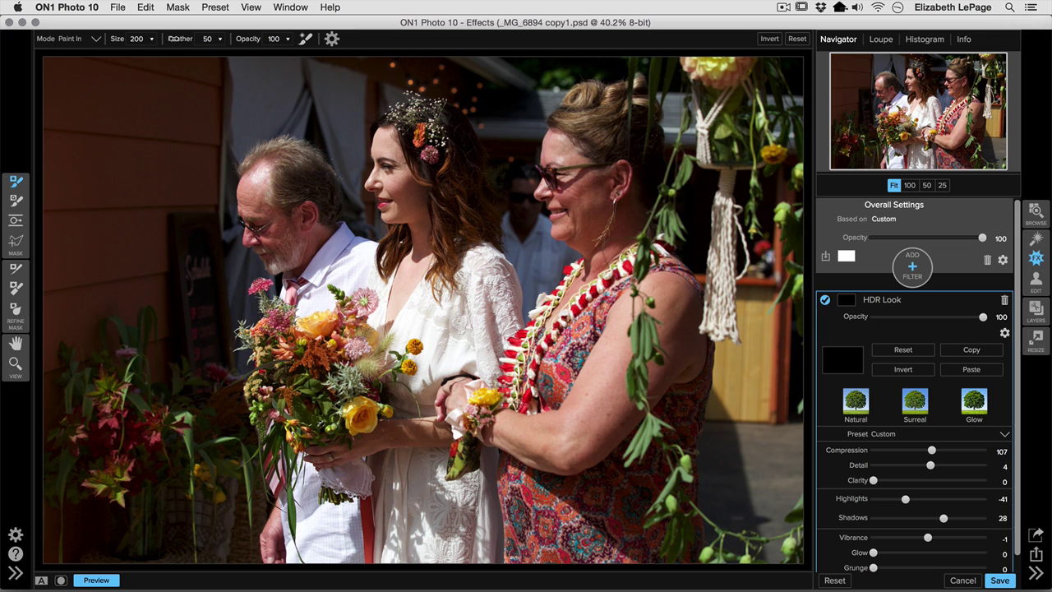
Step: Paint the HDR effect back onto the three people with a feather-100, size-700 brush
left_click_drag(174, 39, 191, 38)
key("bracketright")
key("bracketright")
key("bracketright")
key("bracketright")
key("bracketright")
key("bracketright")
key("bracketright")
key("bracketright")
key("bracketright")
key("bracketright")
mouse_move(287, 200)
left_mouse_down()
mouse_move(291, 246)
mouse_move(333, 285)
left_mouse_up()
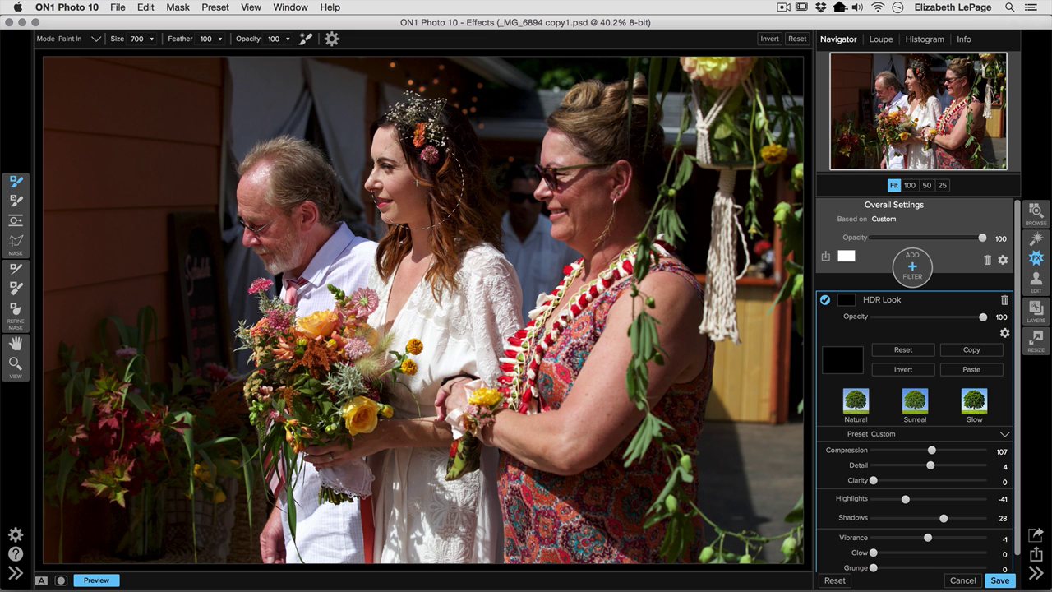
key("bracketleft")
key("bracketleft")
key("bracketleft")
key("bracketleft")
key("bracketleft")
key("bracketleft")
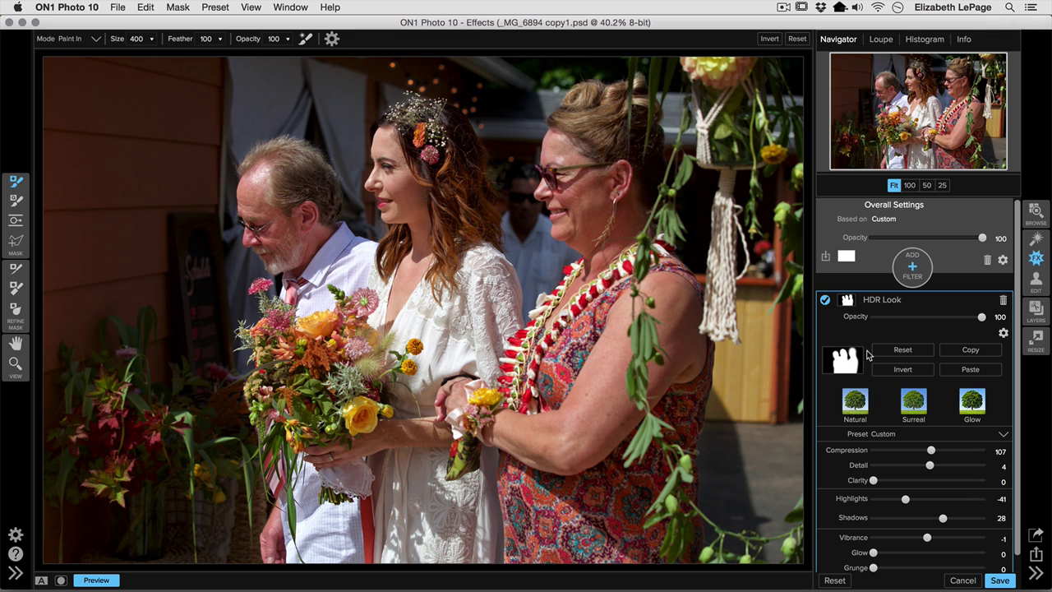
Step: Copy the HDR Look's people mask, then add a Vignette with Brightness -63 and Size 23
left_click(970, 351)
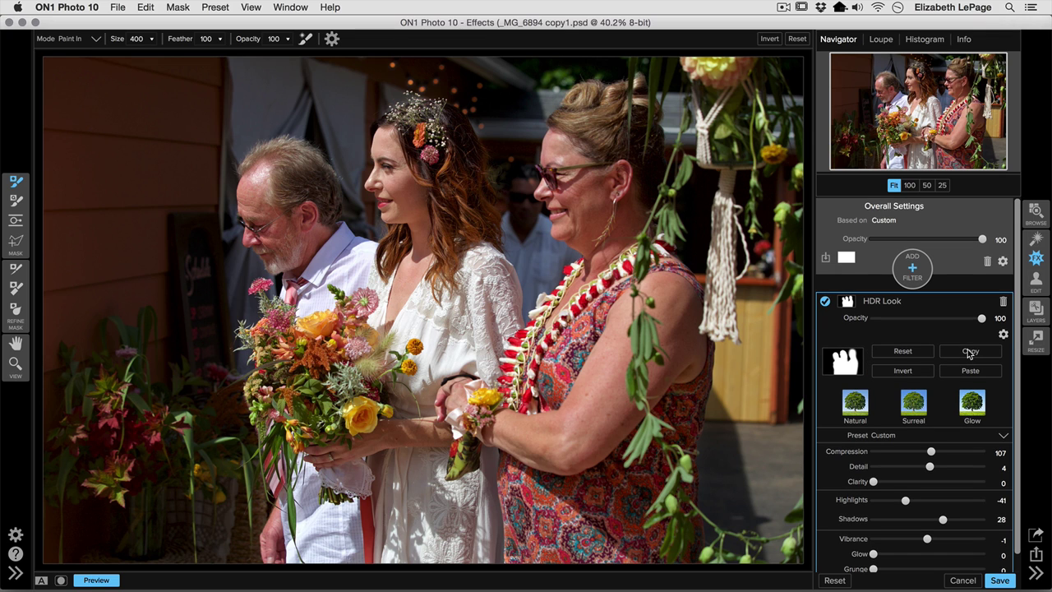
left_click(913, 278)
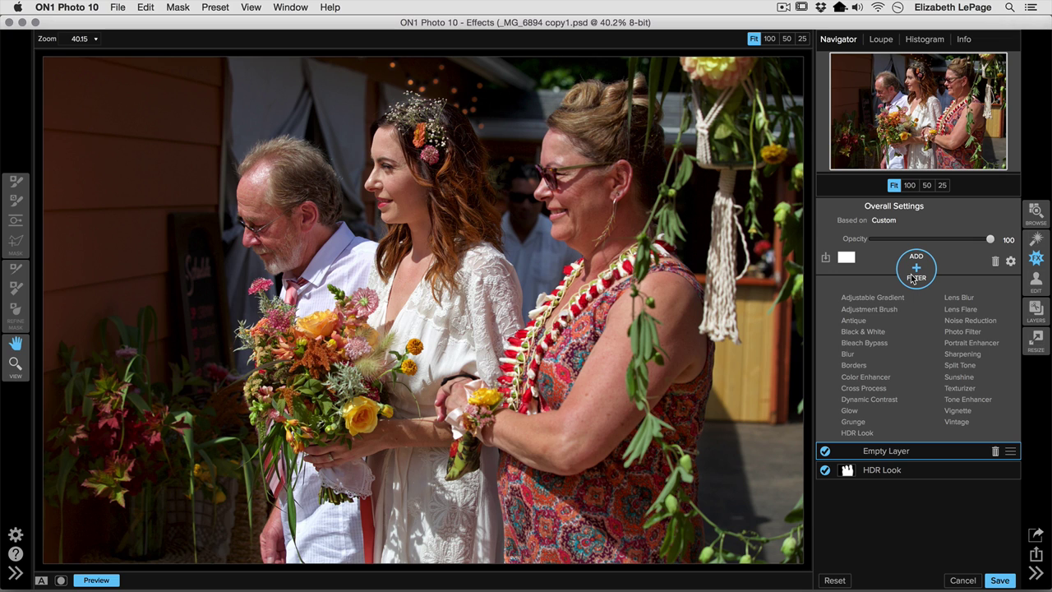
left_click(964, 413)
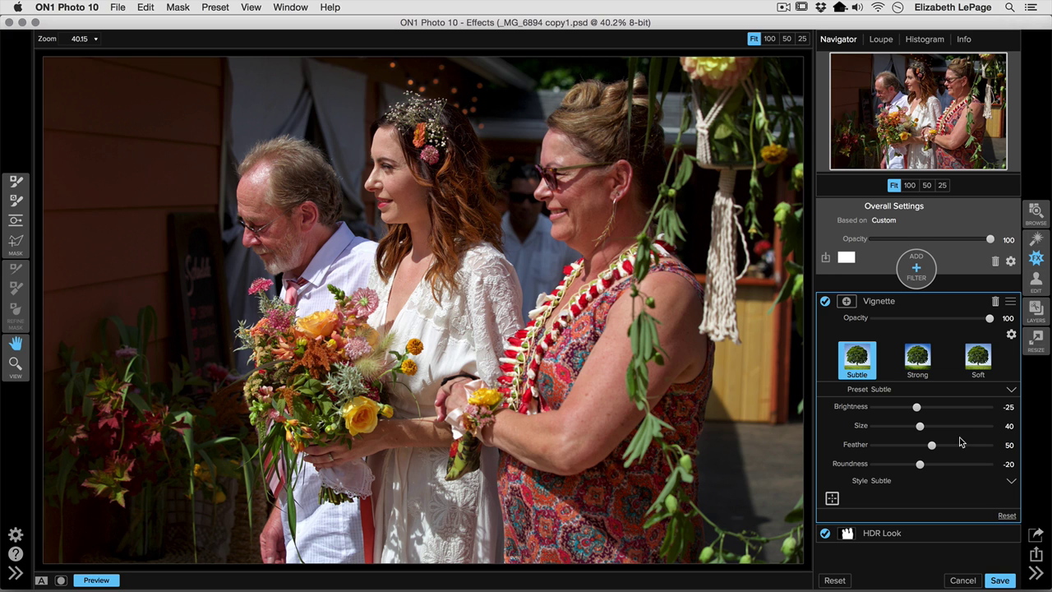
left_click_drag(916, 407, 902, 431)
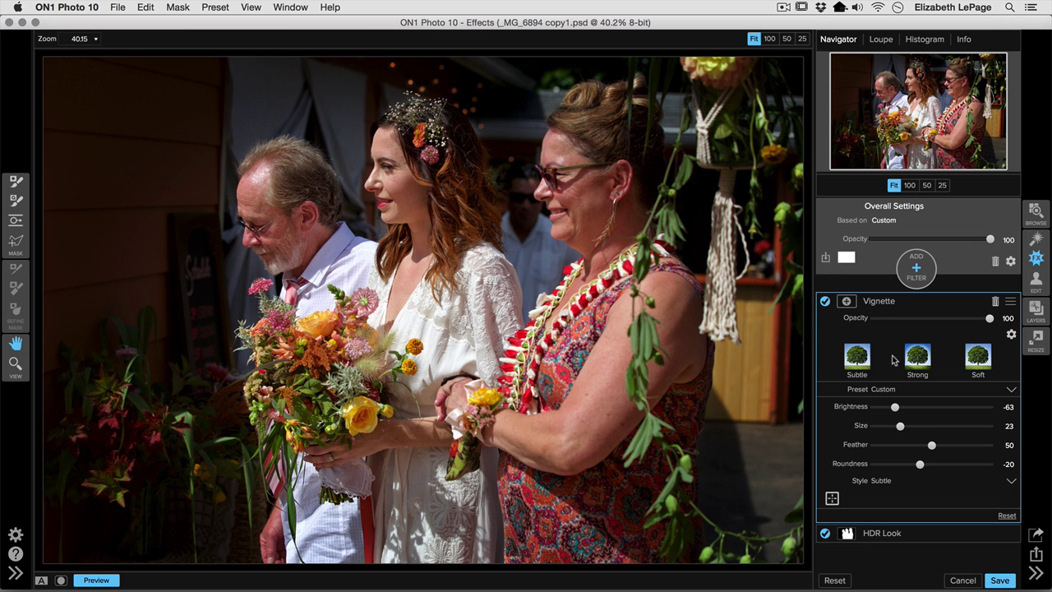
Step: Paste the people mask onto the Vignette, invert it, and add a new filter layer
left_click(848, 303)
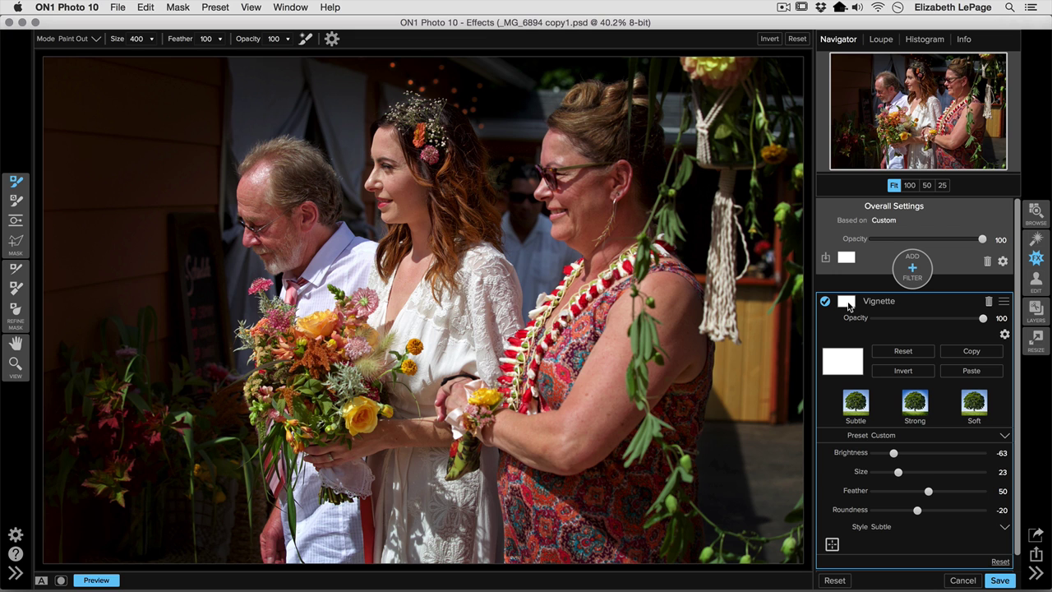
left_click(955, 373)
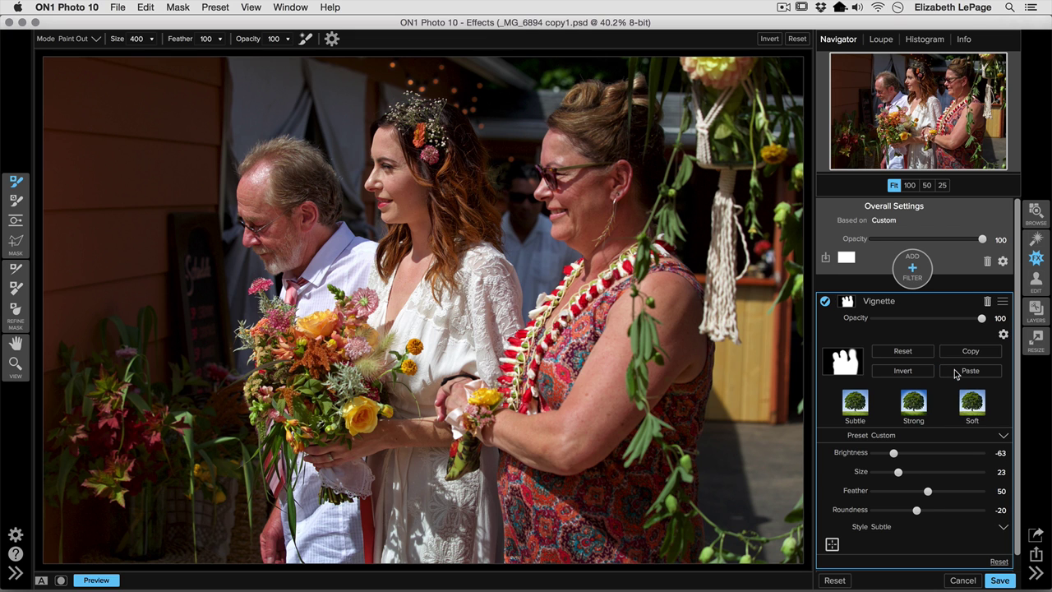
left_click(911, 372)
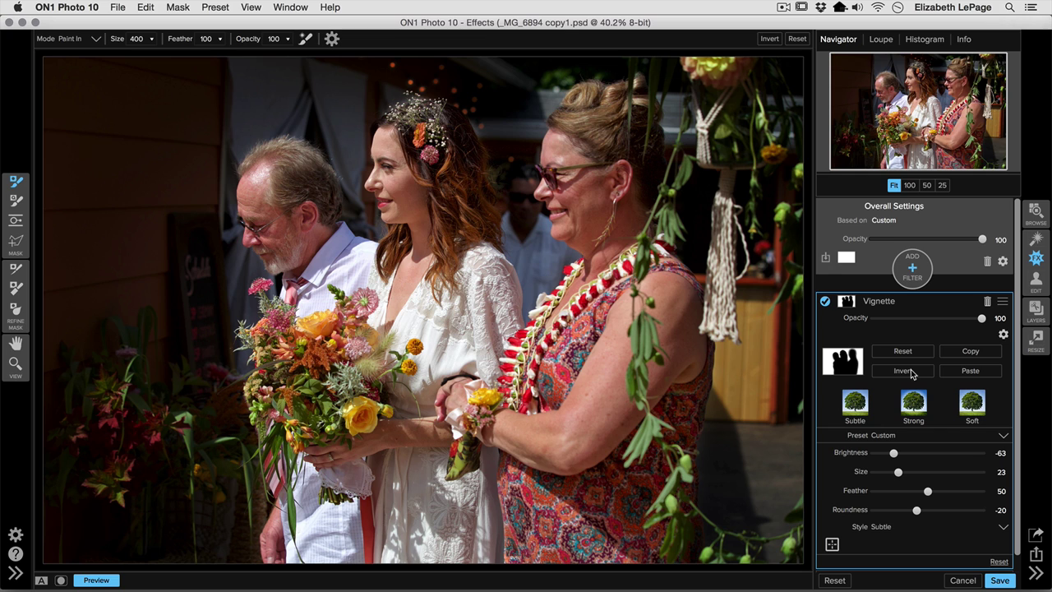
left_click(915, 273)
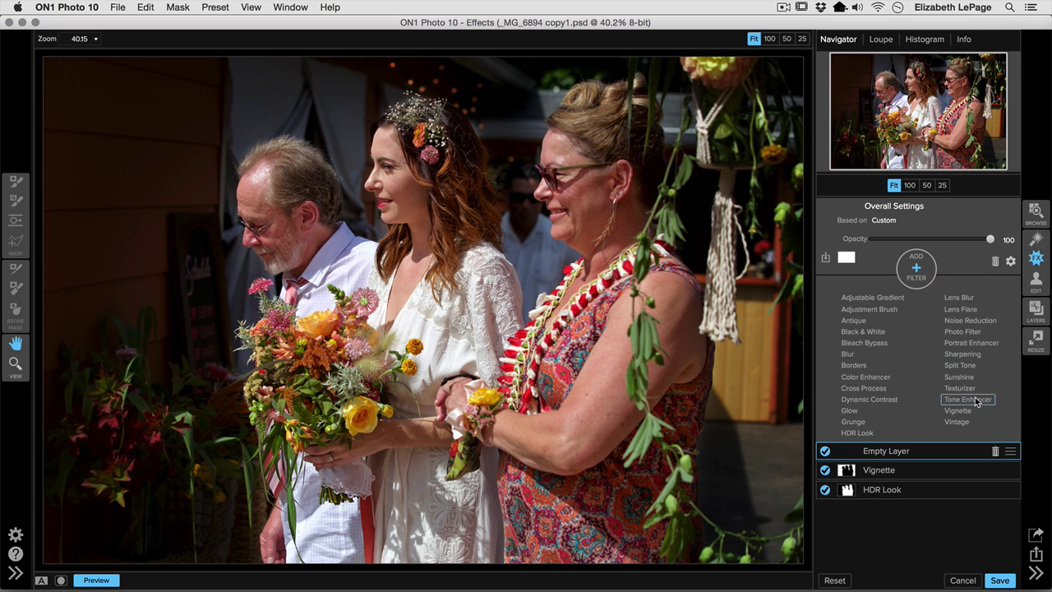
Step: Add a Sunshine filter at Amount 19, then add another empty filter layer above it
left_click(958, 380)
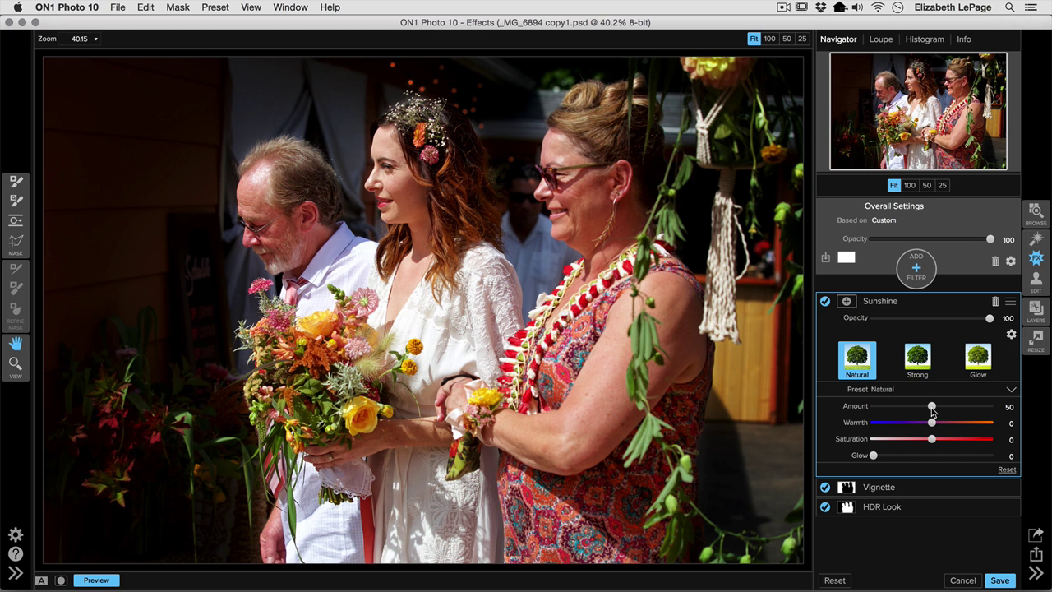
left_click_drag(932, 408, 896, 411)
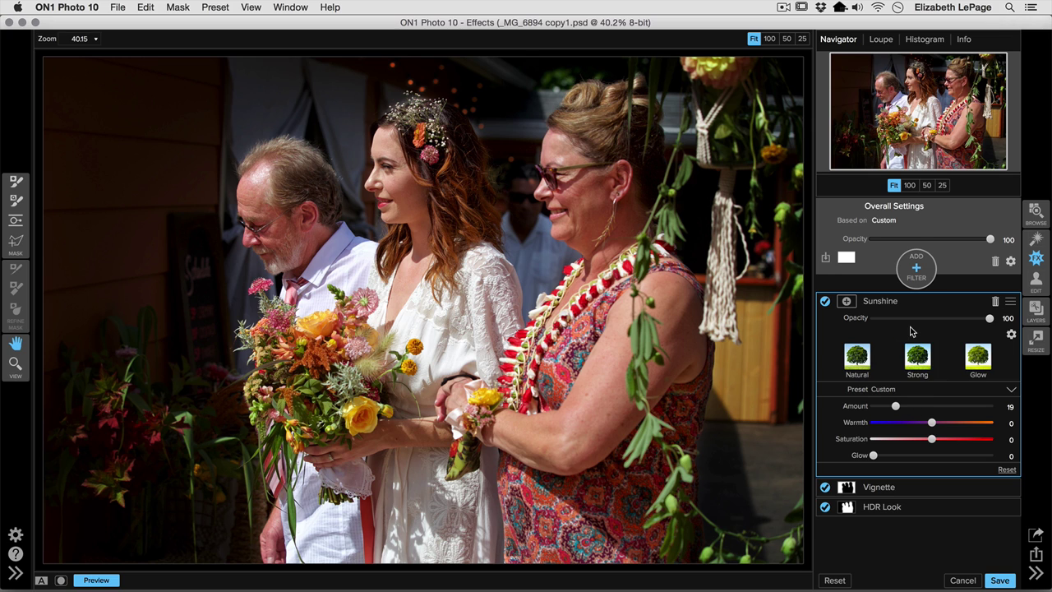
left_click(915, 272)
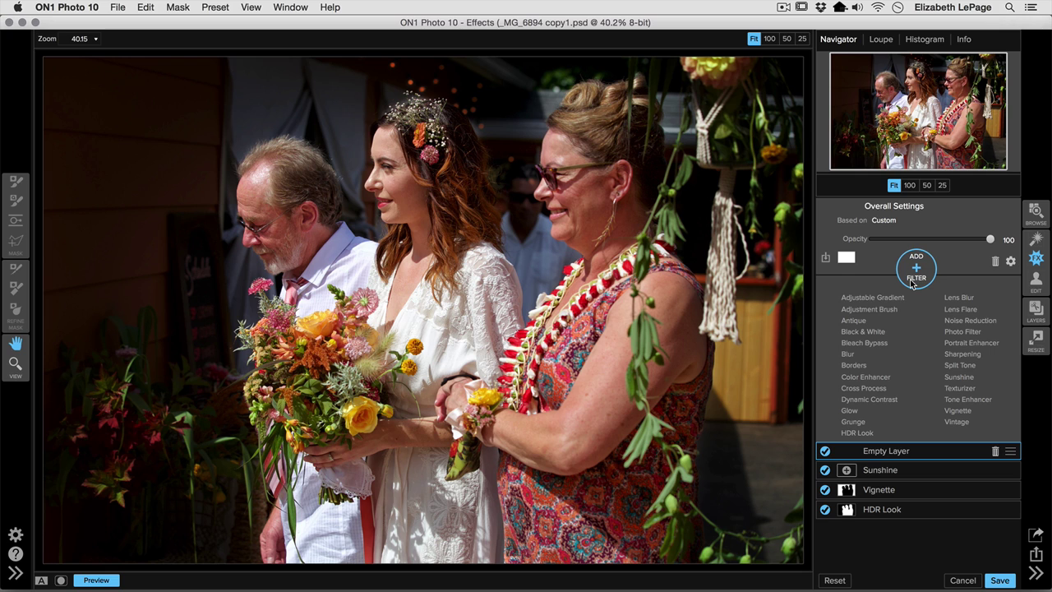
Step: Add an Adjustment Brush filter using the Lighten preset at Brightness 70
left_click(868, 312)
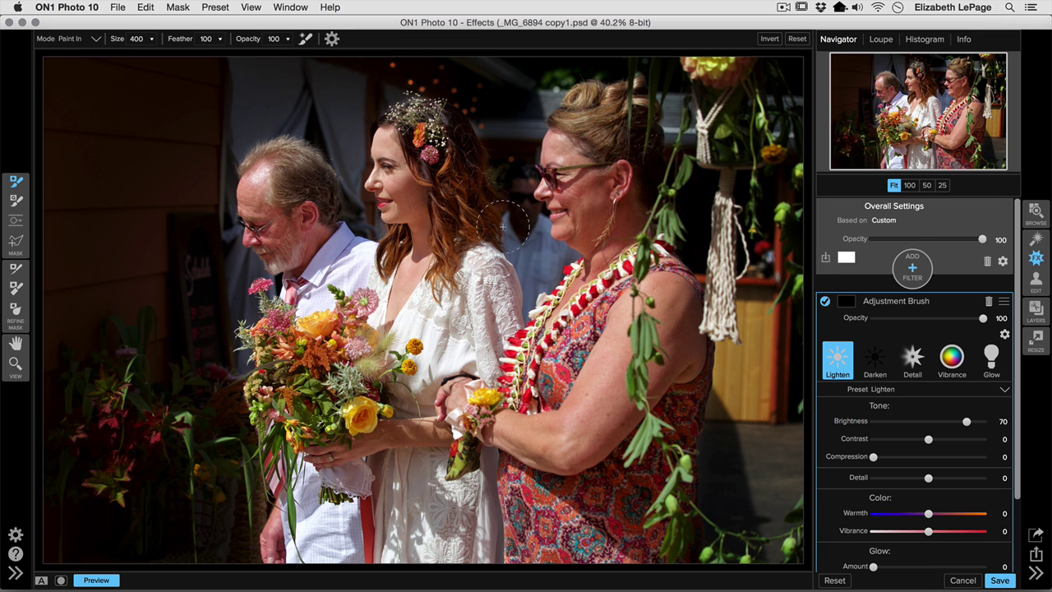
Step: At 21% brush opacity, paint lightening over the man's, bride's and older woman's faces
left_click(286, 40)
left_click_drag(284, 51, 233, 56)
mouse_move(254, 210)
left_mouse_down()
mouse_move(268, 232)
mouse_move(276, 212)
mouse_move(242, 247)
left_mouse_up()
mouse_move(256, 187)
left_mouse_down()
mouse_move(316, 247)
mouse_move(304, 278)
mouse_move(284, 227)
mouse_move(263, 224)
left_mouse_up()
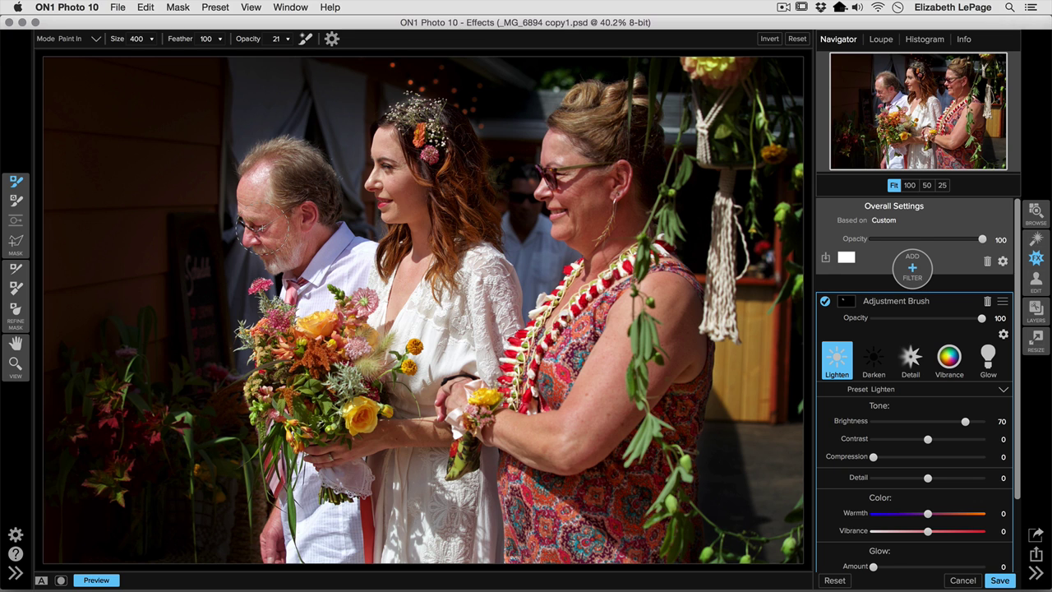
mouse_move(408, 201)
left_mouse_down()
mouse_move(424, 245)
mouse_move(406, 192)
mouse_move(383, 205)
mouse_move(405, 244)
left_mouse_up()
left_click_drag(399, 198, 432, 240)
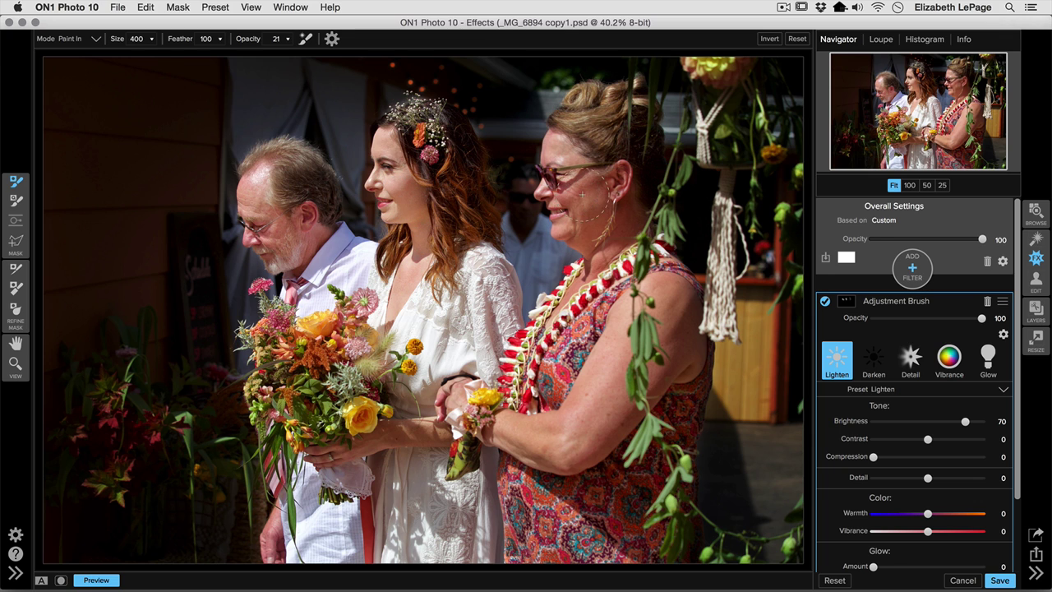
mouse_move(572, 180)
left_mouse_down()
mouse_move(585, 199)
mouse_move(629, 206)
mouse_move(576, 194)
left_mouse_up()
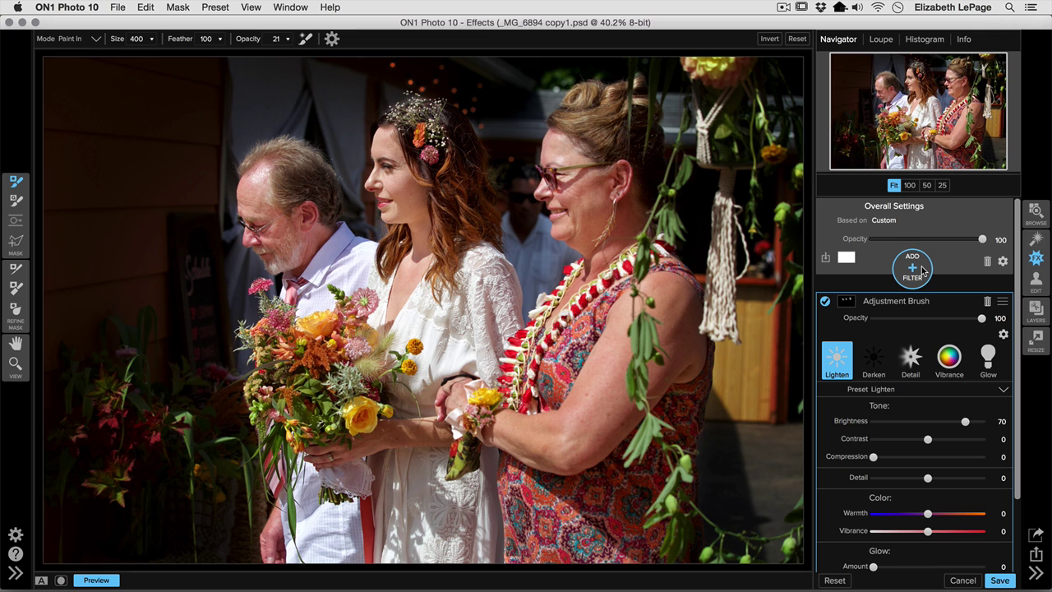
Step: Add a second Adjustment Brush set to Darken (Brightness -70) with a size-45 brush
left_click(922, 271)
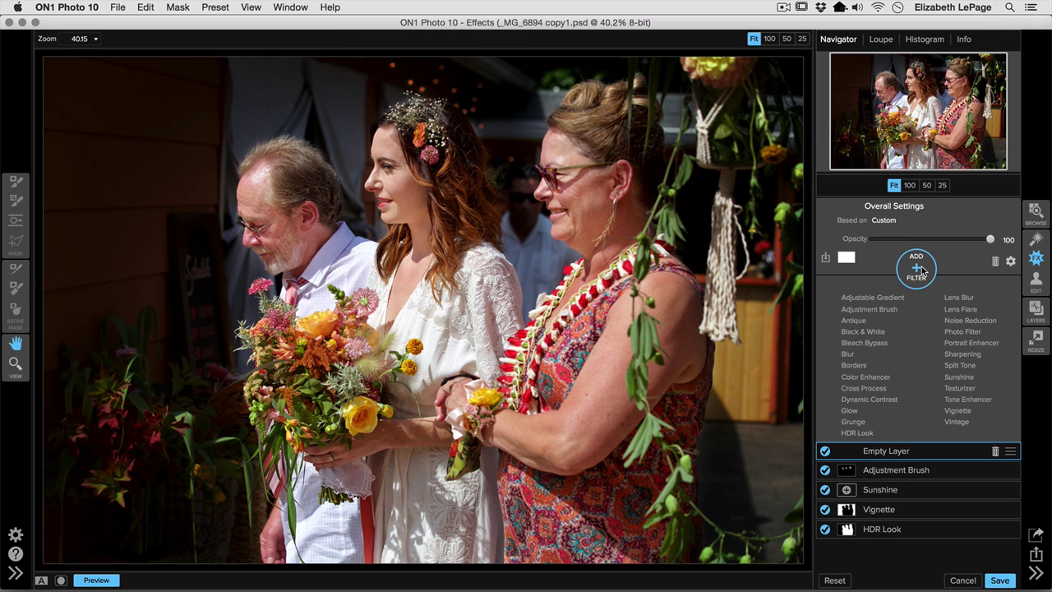
left_click(887, 310)
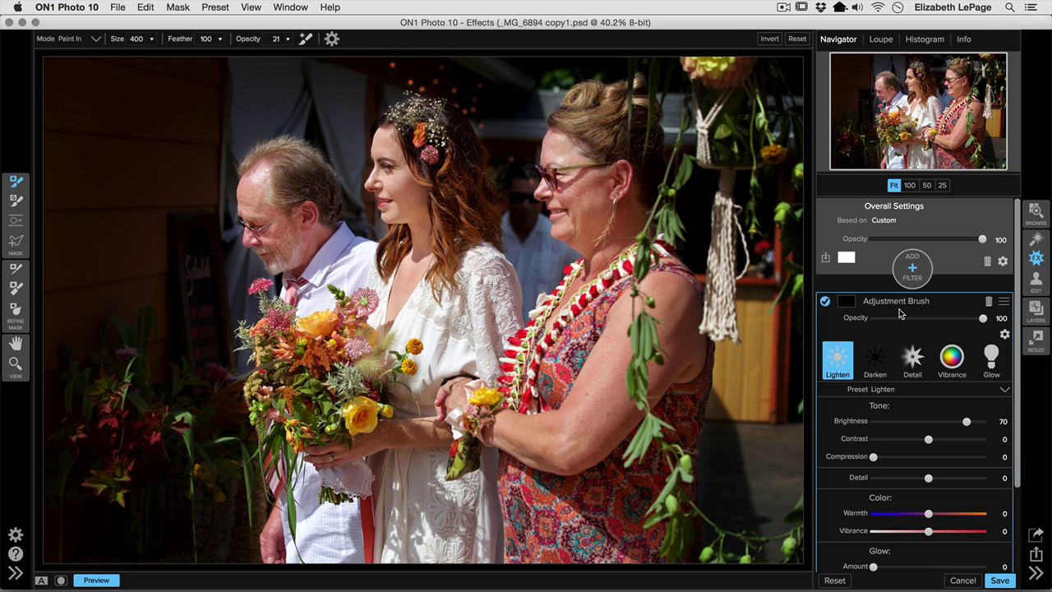
left_click(874, 364)
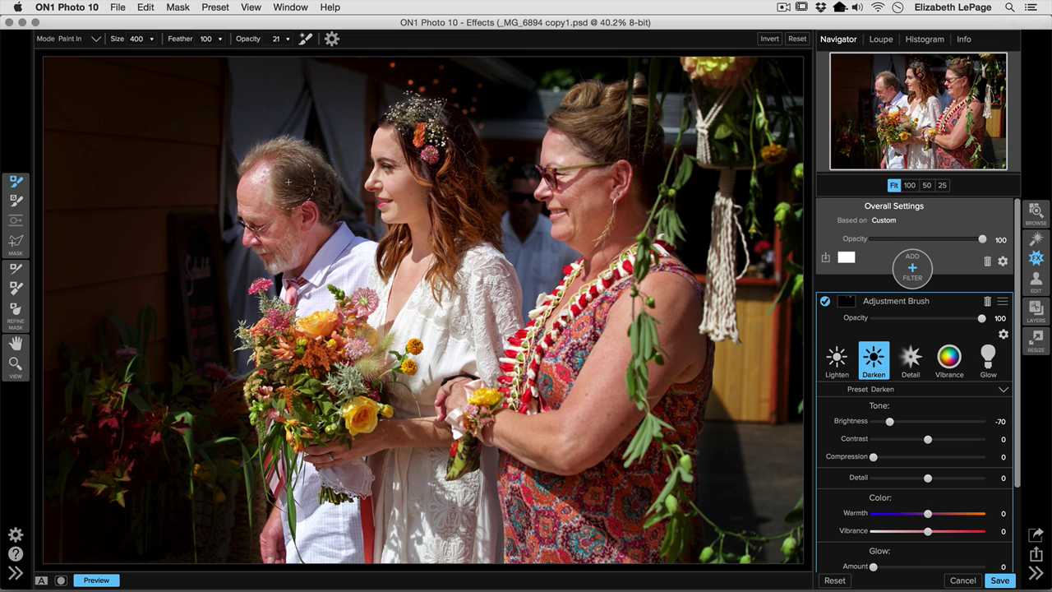
key("bracketleft")
key("bracketleft")
key("bracketleft")
key("bracketleft")
key("bracketleft")
key("bracketleft")
key("bracketleft")
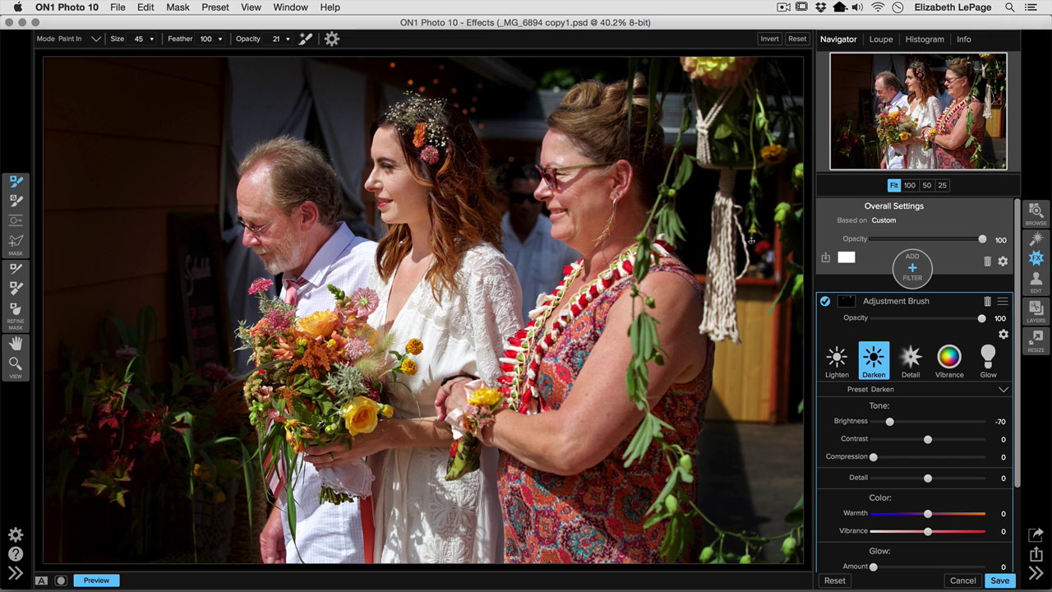
Step: Send the photo to Layers, pick the Retouch Brush, and zoom to 100% on the bride's face
left_click(1036, 310)
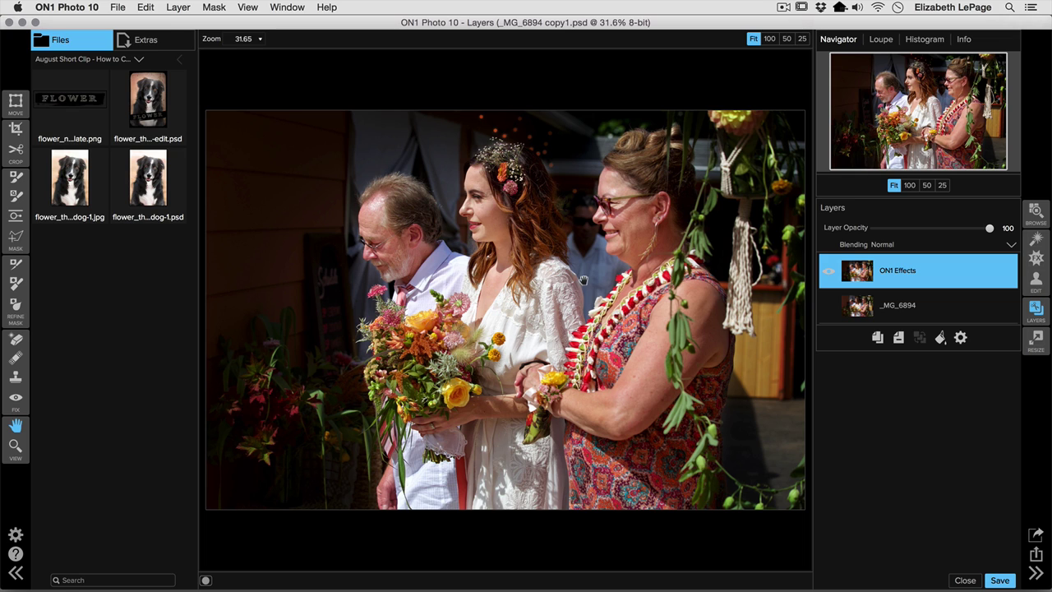
left_click(23, 359)
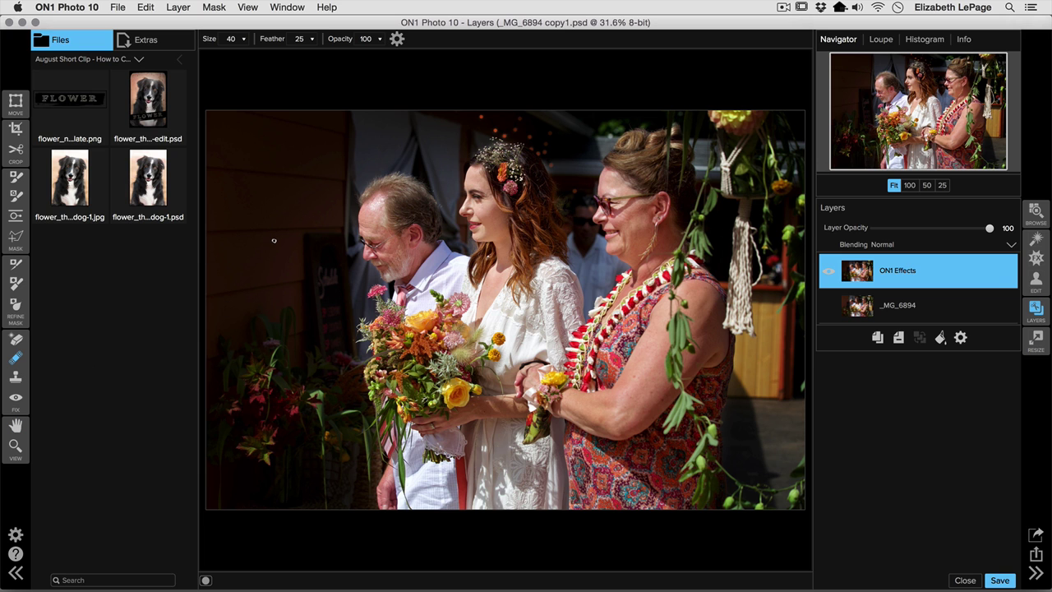
key("super+equal")
key("super+equal")
key("super+equal")
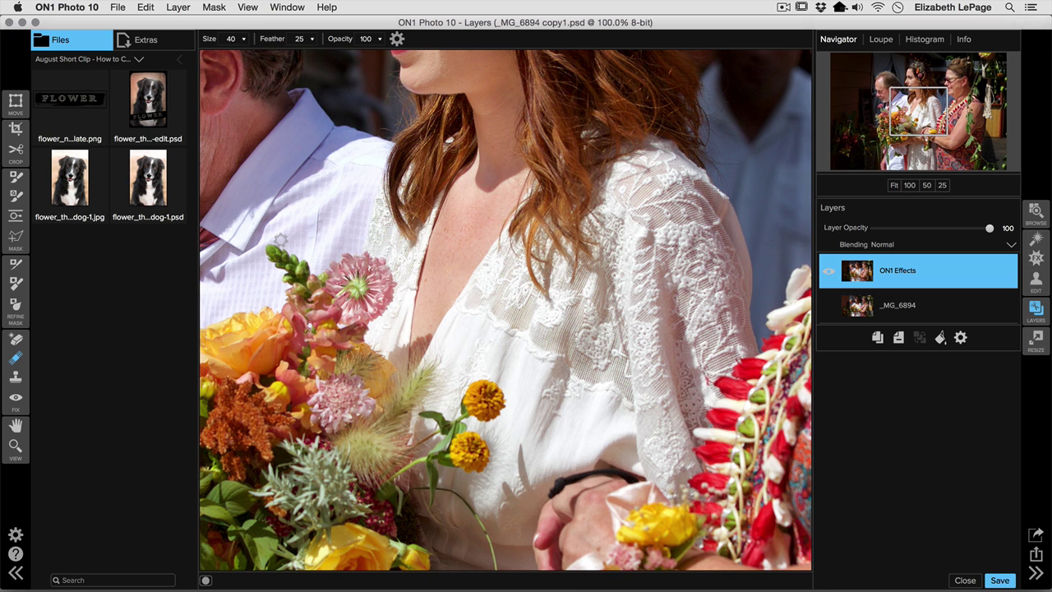
left_click_drag(496, 150, 494, 374)
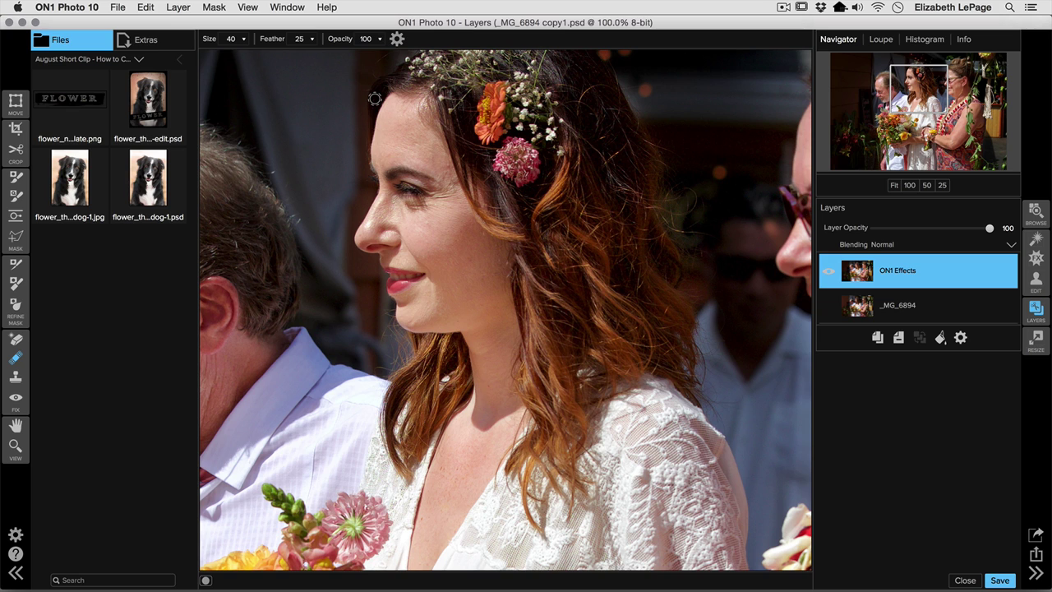
Step: Set the Retouch Brush to opacity 19 and size 45, then retouch the bride's cheek and spots near her mouth
left_click(379, 39)
left_click(323, 52)
key("bracketright")
left_click_drag(431, 282, 429, 322)
mouse_move(434, 280)
left_mouse_down()
mouse_move(428, 314)
mouse_move(435, 309)
left_mouse_up()
left_click(413, 316)
left_click(432, 282)
Step: Smooth the bride's upper cheek, neck, the side of her nose and under her eye
left_click_drag(409, 243, 427, 262)
mouse_move(463, 230)
left_mouse_down()
mouse_move(435, 245)
mouse_move(442, 238)
left_mouse_up()
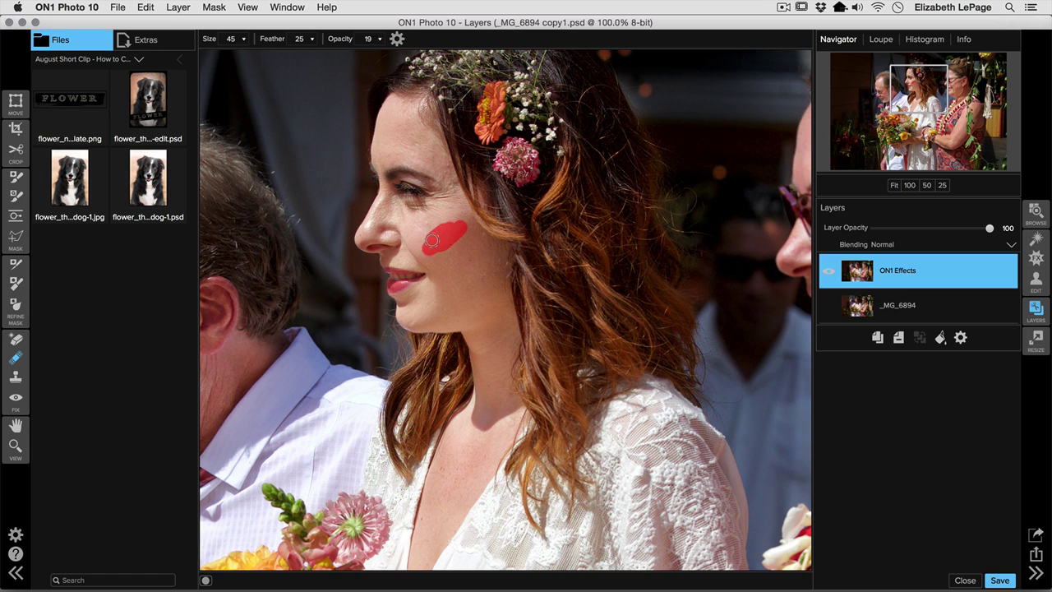
mouse_move(478, 393)
left_mouse_down()
mouse_move(486, 429)
mouse_move(497, 418)
mouse_move(477, 421)
mouse_move(475, 406)
mouse_move(491, 424)
mouse_move(507, 411)
mouse_move(481, 435)
mouse_move(475, 394)
mouse_move(470, 423)
mouse_move(479, 436)
mouse_move(501, 417)
left_mouse_up()
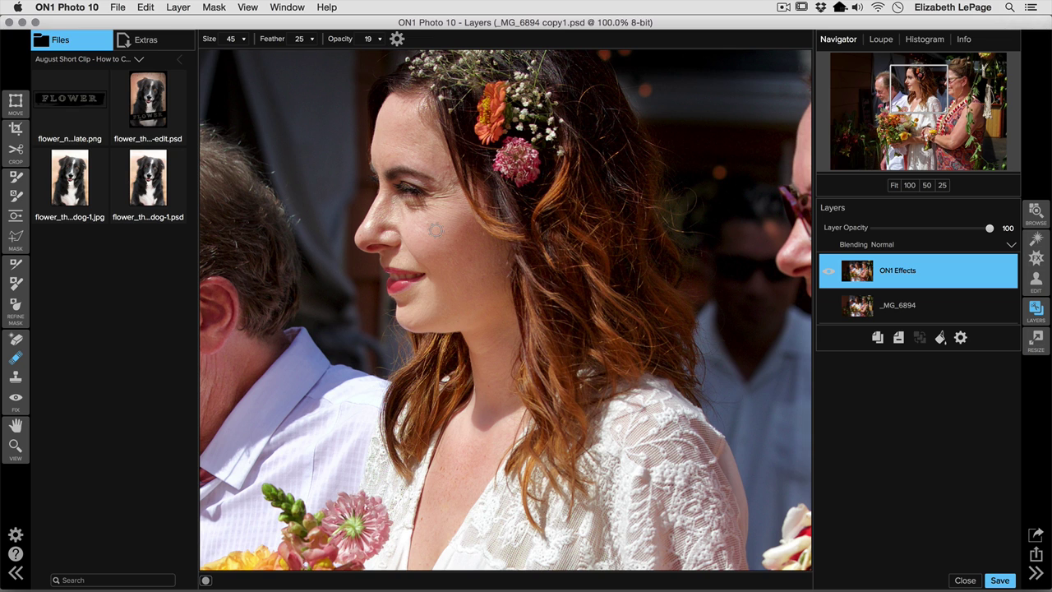
mouse_move(386, 203)
left_mouse_down()
mouse_move(371, 230)
mouse_move(385, 212)
mouse_move(437, 203)
left_mouse_up()
left_click_drag(440, 201, 396, 210)
mouse_move(397, 207)
left_mouse_down()
mouse_move(442, 197)
mouse_move(432, 204)
mouse_move(443, 187)
mouse_move(450, 210)
mouse_move(445, 187)
mouse_move(449, 212)
left_mouse_up()
Step: Smooth beside and below the bride's eye and heal small spots near her lips and cheek
left_click_drag(448, 182, 455, 200)
mouse_move(391, 216)
left_mouse_down()
mouse_move(391, 232)
mouse_move(372, 235)
mouse_move(427, 231)
left_mouse_up()
left_click_drag(433, 284, 422, 259)
left_click(479, 241)
left_click_drag(336, 336, 588, 371)
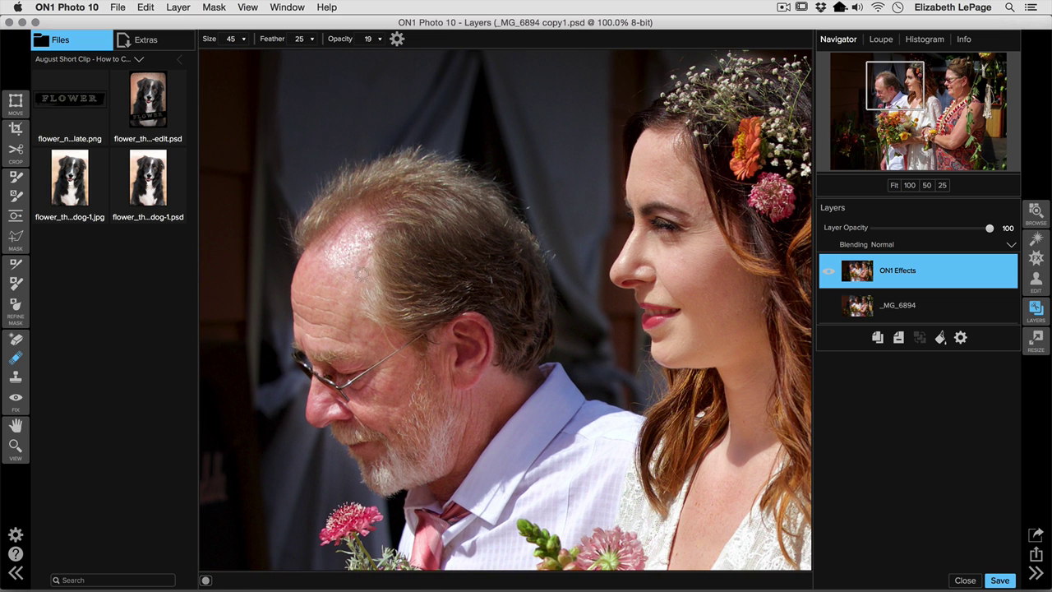
Step: Enlarge the brush to size 70 and retouch the man's forehead
key("bracketright")
key("bracketright")
key("bracketright")
key("bracketright")
key("bracketright")
mouse_move(338, 257)
left_mouse_down()
mouse_move(358, 241)
mouse_move(338, 247)
mouse_move(335, 261)
mouse_move(349, 243)
mouse_move(352, 270)
left_mouse_up()
mouse_move(363, 233)
left_mouse_down()
mouse_move(331, 257)
mouse_move(367, 252)
left_mouse_up()
Step: Smooth the older woman's cheek beside her glasses, chin, jaw and forehead, then fit the whole photo
left_click_drag(775, 251, 261, 321)
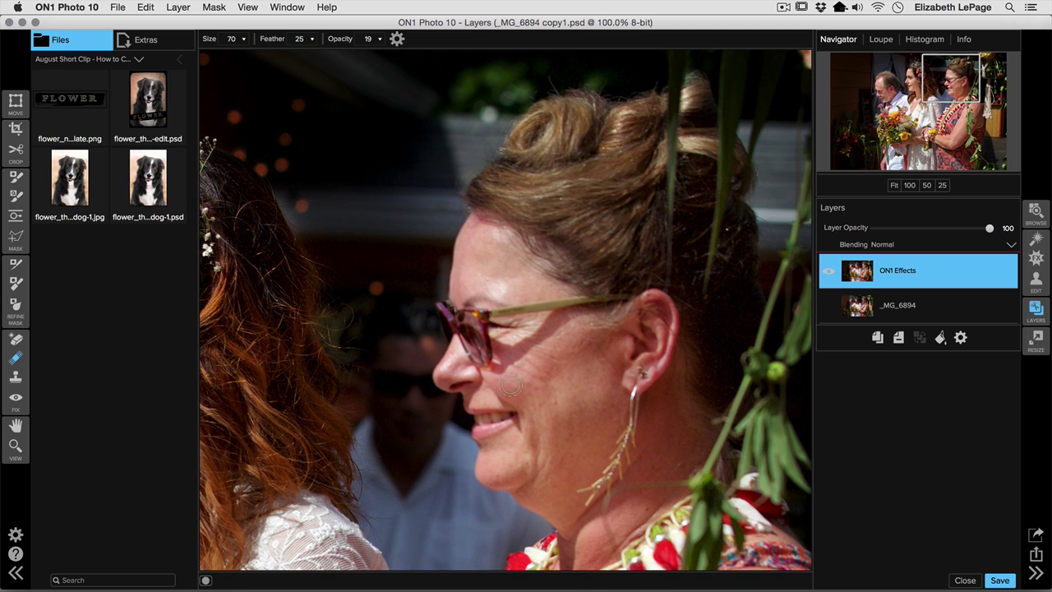
mouse_move(516, 348)
left_mouse_down()
mouse_move(548, 323)
mouse_move(511, 361)
left_mouse_up()
left_click_drag(563, 321, 506, 348)
mouse_move(547, 458)
left_mouse_down()
mouse_move(532, 481)
mouse_move(521, 475)
mouse_move(535, 489)
mouse_move(531, 451)
mouse_move(516, 442)
mouse_move(530, 427)
mouse_move(518, 434)
left_mouse_up()
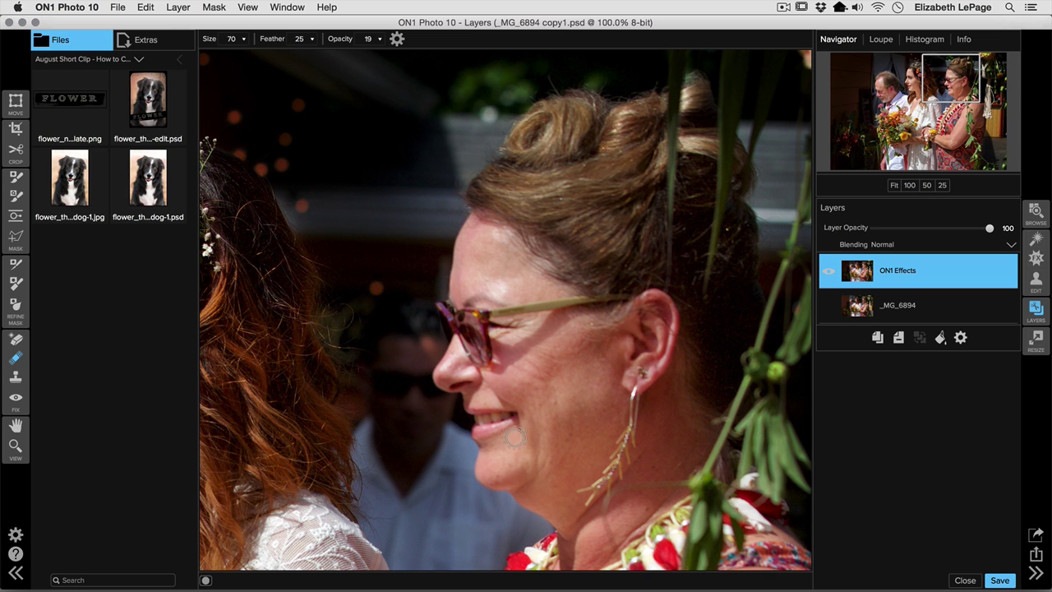
left_click_drag(487, 284, 497, 282)
left_click(500, 245)
key("super+0")
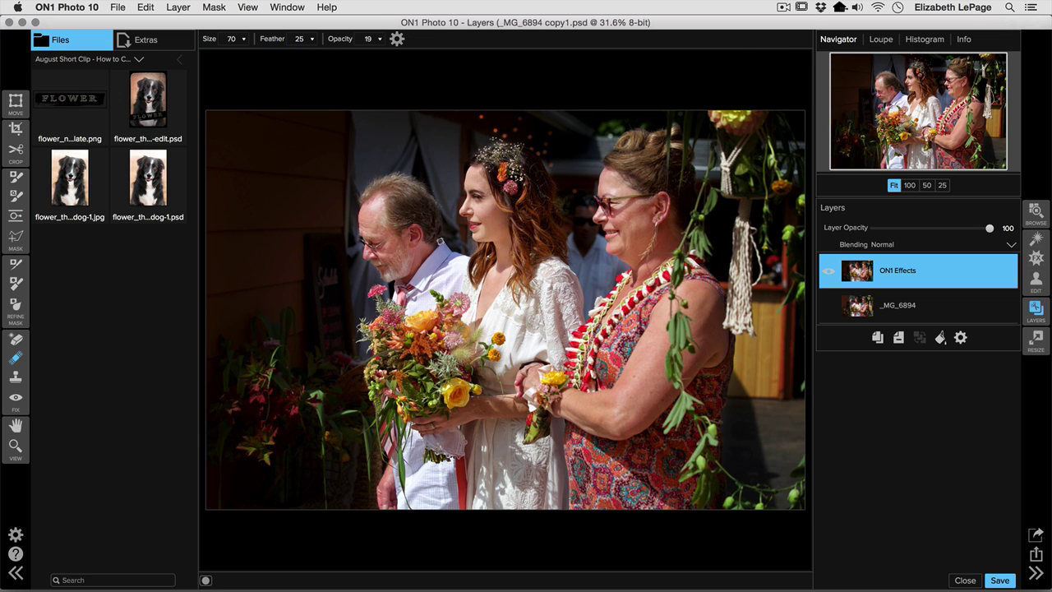
Step: Make _MG_6894 visible and toggle the ON1 Effects layer off and on to compare
left_click(828, 309)
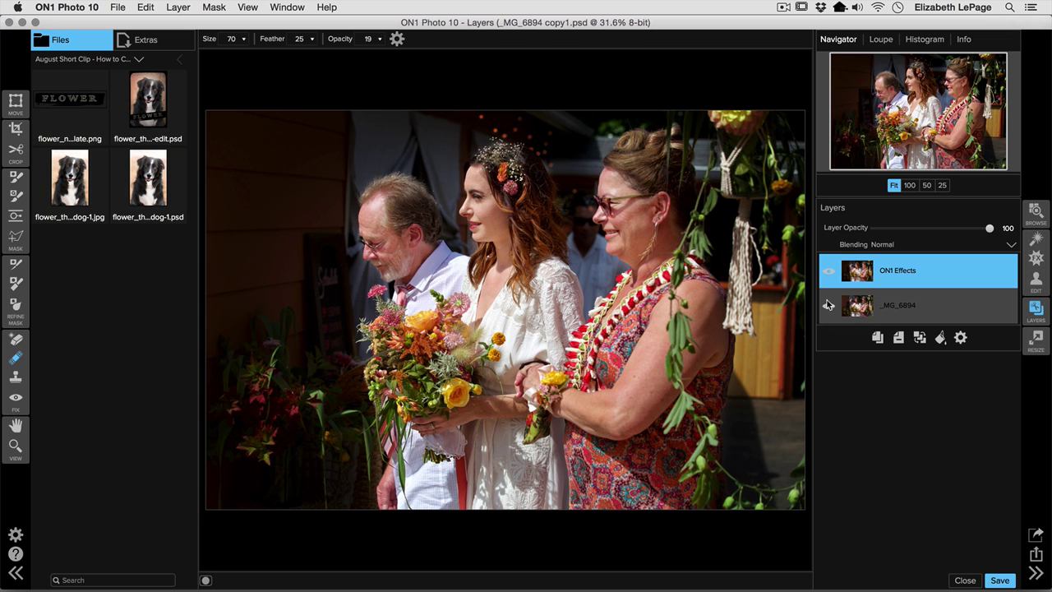
left_click(829, 272)
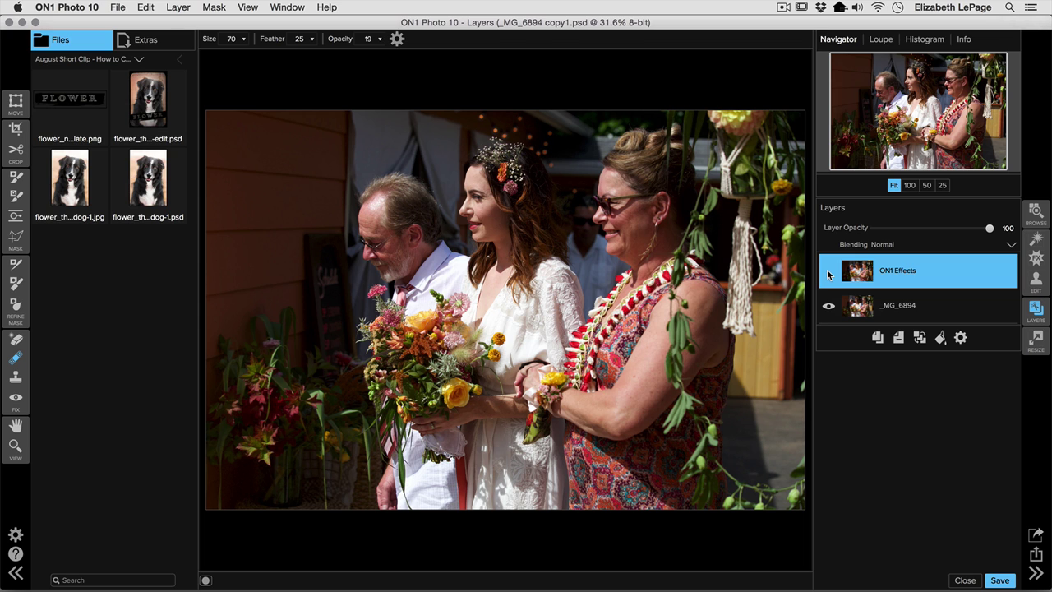
left_click(829, 274)
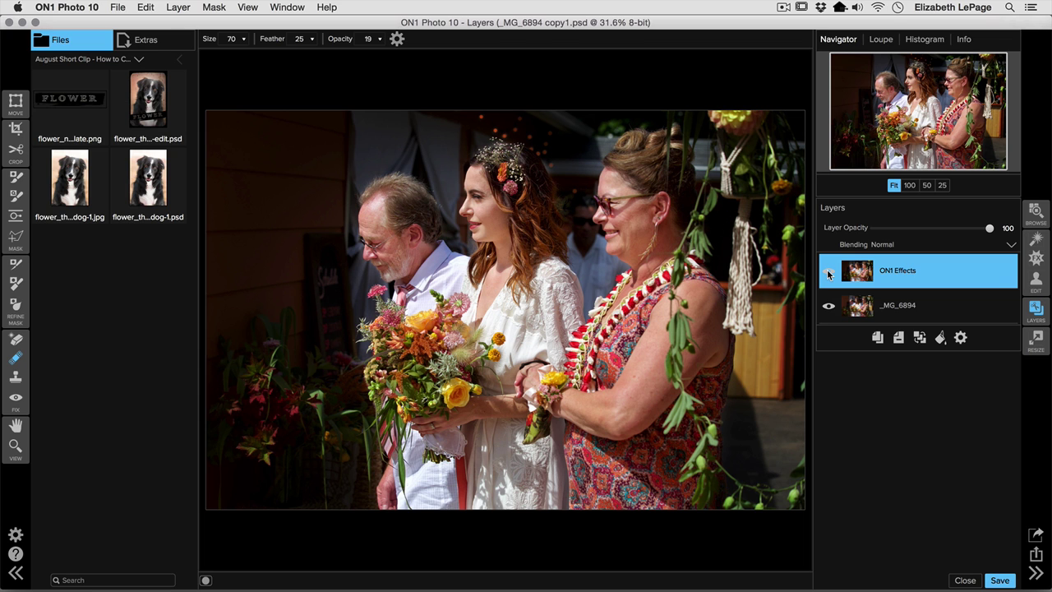